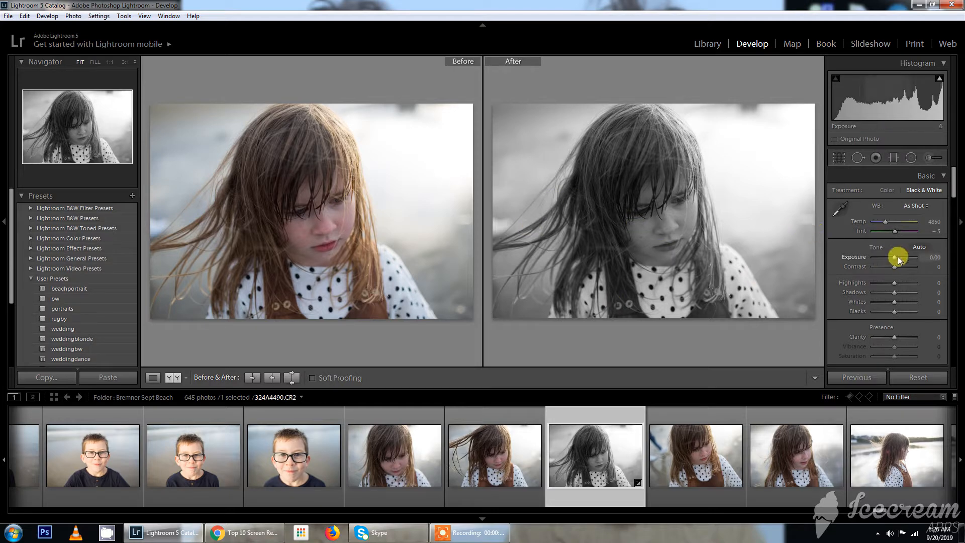
# - Set the portrait's Exposure to +0.95, Contrast to +12, Highlights to -31, Shadows to -43, Blacks to -29 and Clarity to +19
pyautogui.moveTo(898, 257); pyautogui.dragTo(898, 271)
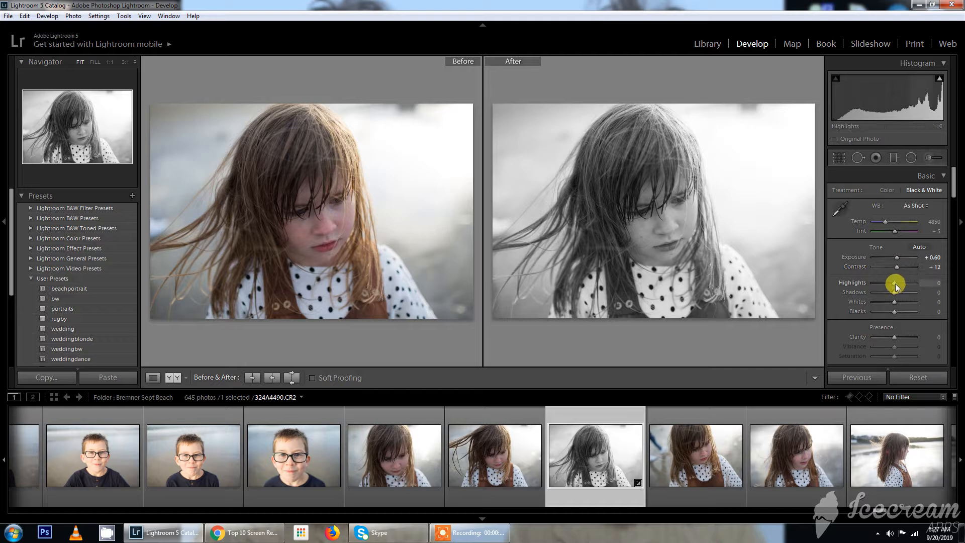
pyautogui.moveTo(885, 279); pyautogui.dragTo(889, 310)
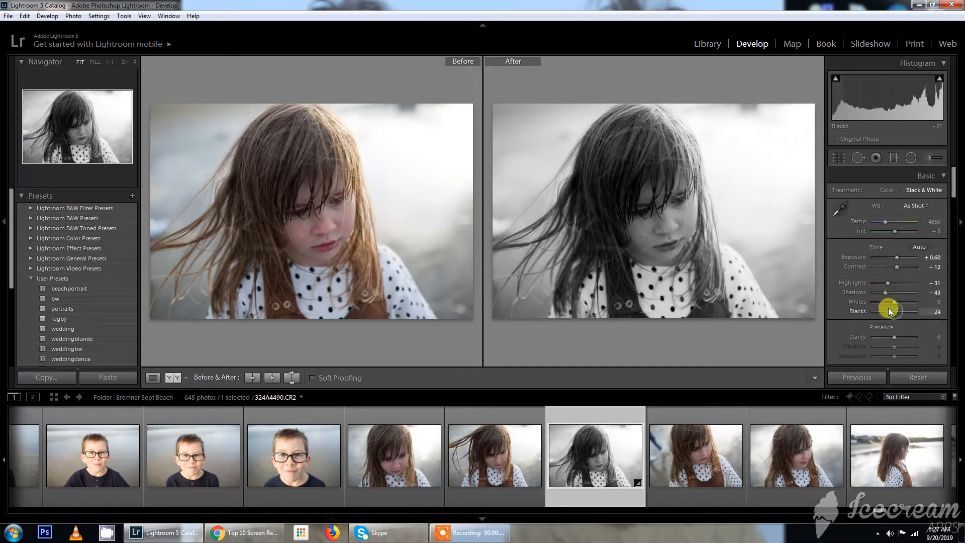
pyautogui.click(897, 258)
pyautogui.moveTo(898, 257); pyautogui.dragTo(900, 257)
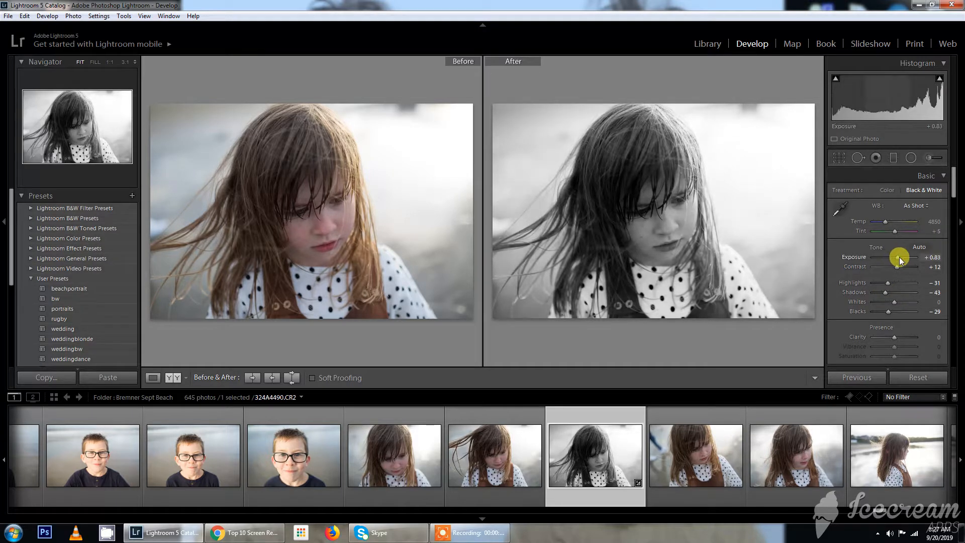
pyautogui.moveTo(894, 336); pyautogui.dragTo(899, 337)
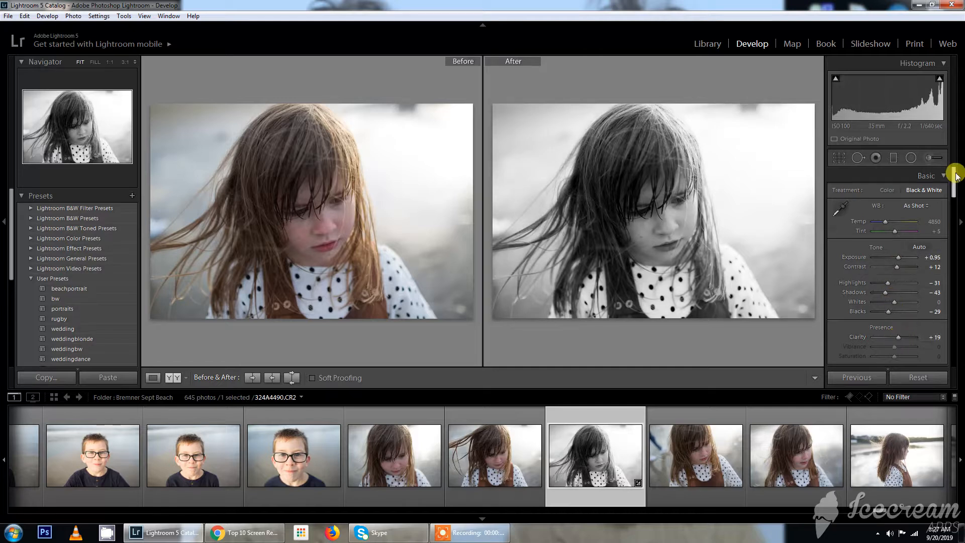
# - Shape the tone curve with two added points, lifting the black point to about 5.5%, easing the shadows down and raising the highlights to about 75%
pyautogui.moveTo(954, 176); pyautogui.dragTo(951, 203)
pyautogui.click(905, 239)
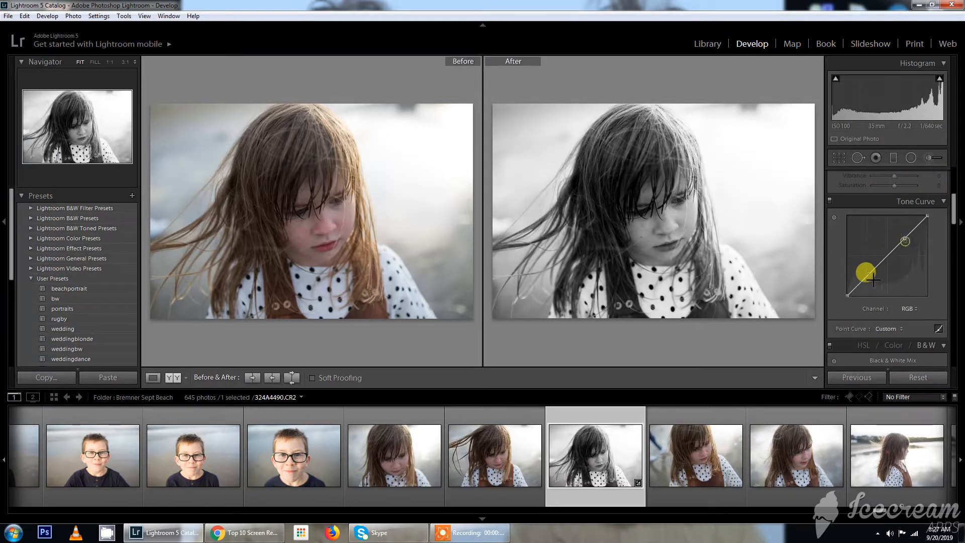
pyautogui.click(876, 267)
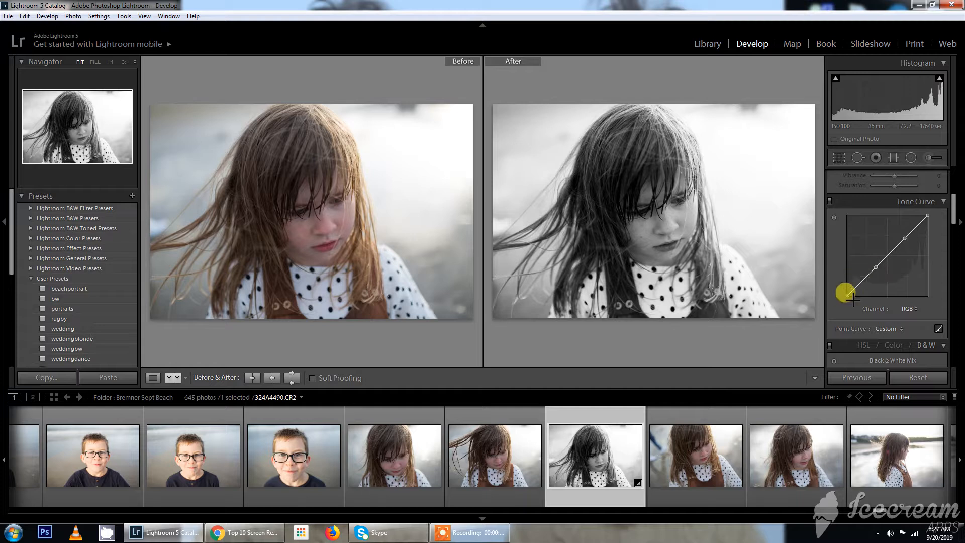
pyautogui.moveTo(848, 294); pyautogui.dragTo(847, 293)
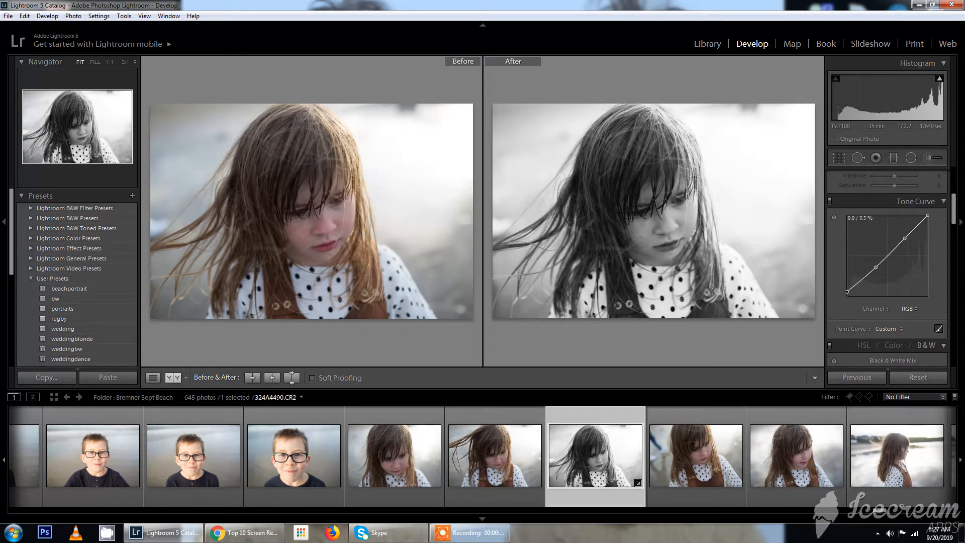
pyautogui.moveTo(847, 289); pyautogui.dragTo(875, 268)
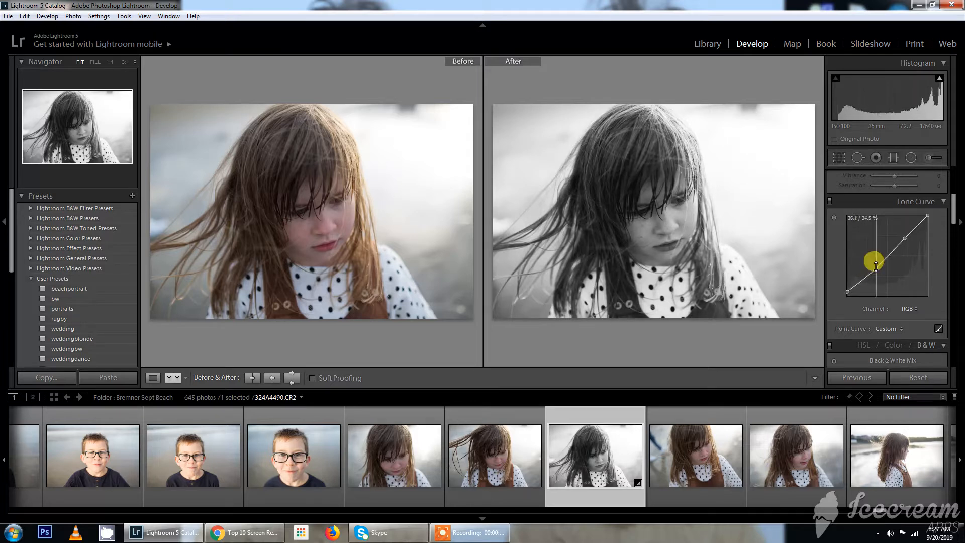
pyautogui.moveTo(904, 238); pyautogui.dragTo(903, 235)
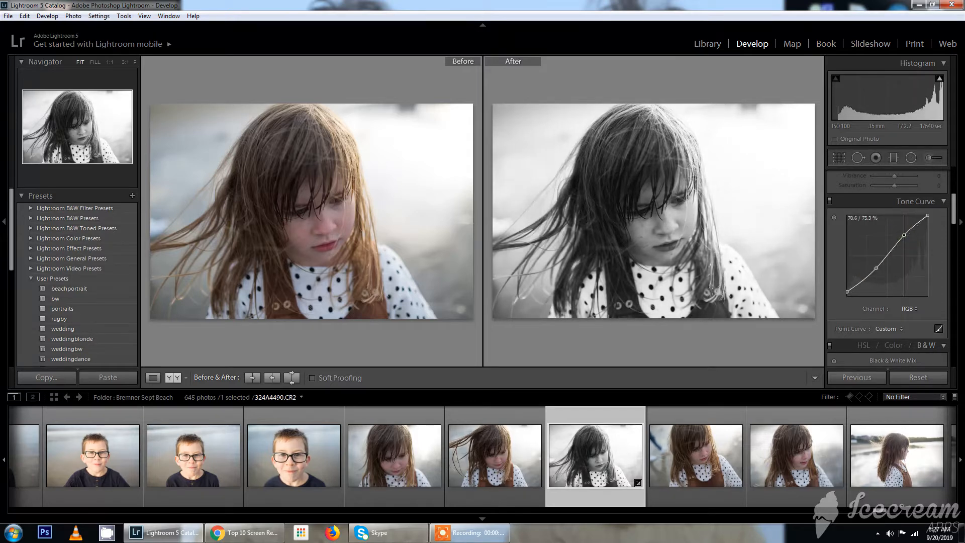
# - Reduce the portrait's overall Exposure to +0.24 and Highlights to -45 in the basic adjustments
pyautogui.click(883, 201)
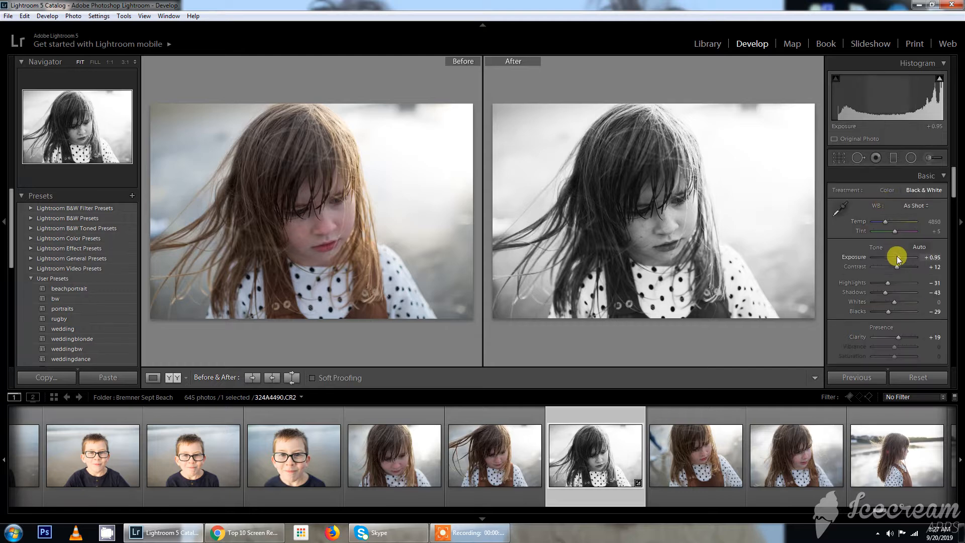
pyautogui.moveTo(906, 258); pyautogui.dragTo(895, 258)
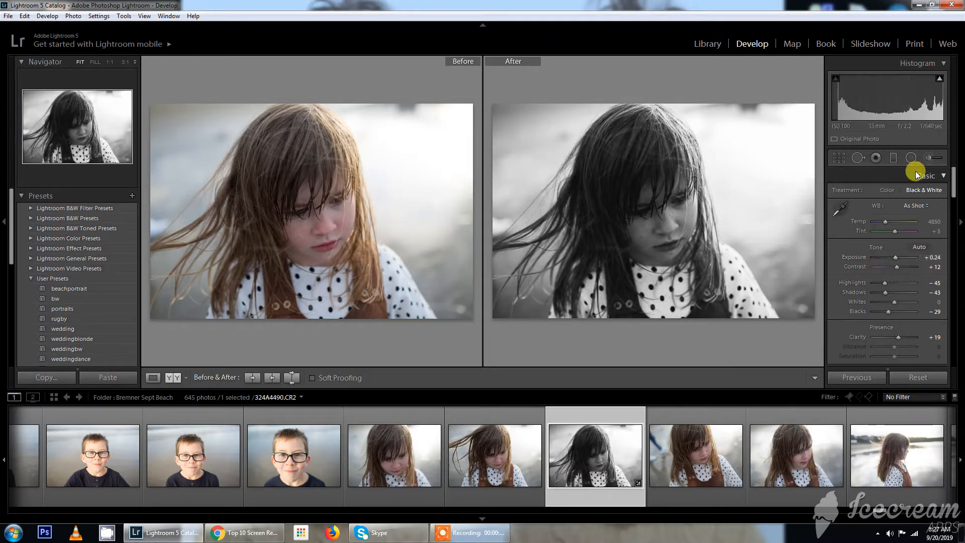
# - Paint a size 43 adjustment brush mask over the bright background beside the girl, with Exposure -0.14 and Highlights -54
pyautogui.click(929, 157)
pyautogui.click(891, 195)
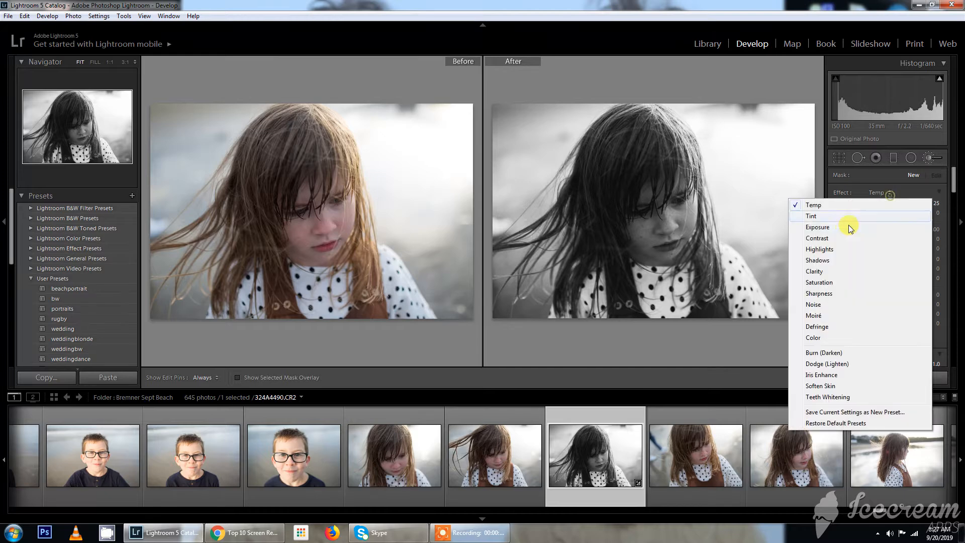
pyautogui.click(833, 247)
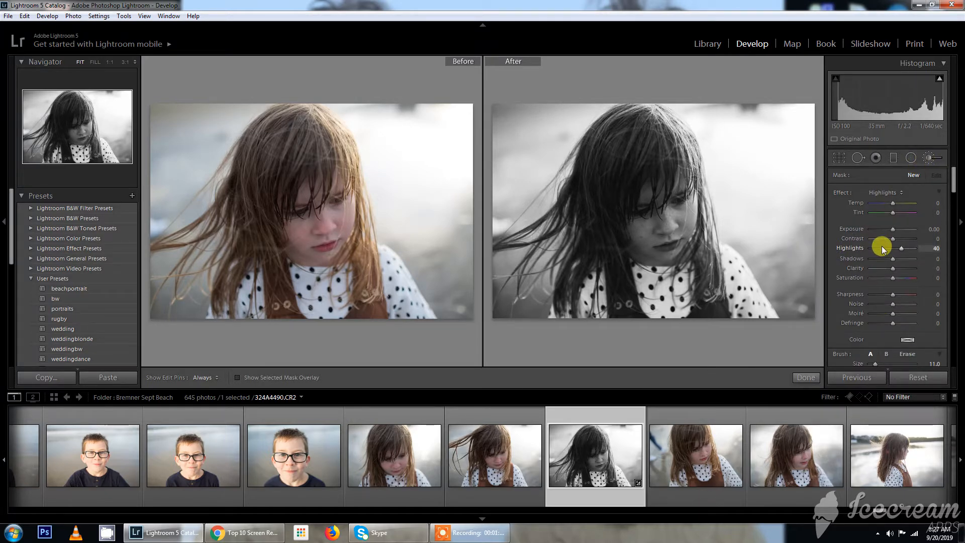
pyautogui.moveTo(879, 248); pyautogui.dragTo(877, 249)
pyautogui.scroll(3, 719, 187)
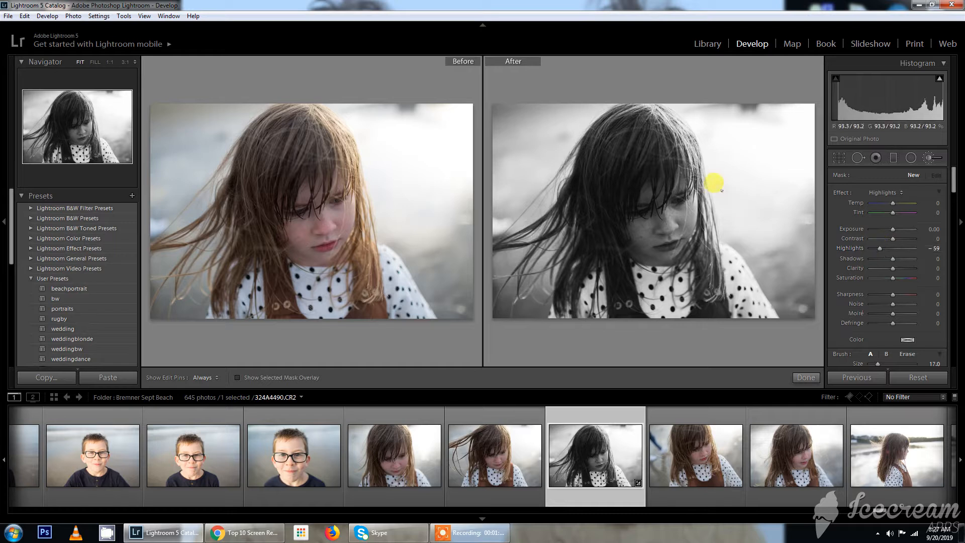
pyautogui.scroll(7, 696, 151)
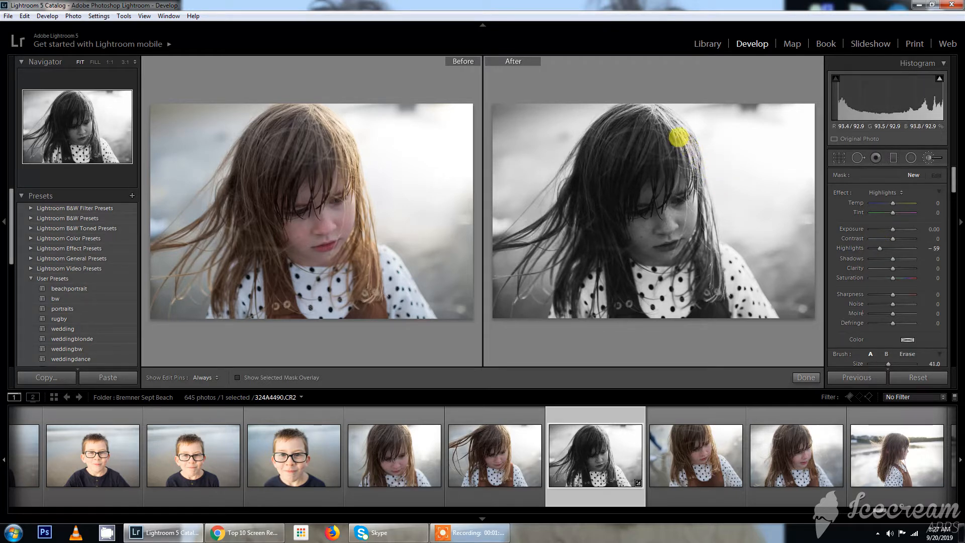
pyautogui.press('h')
pyautogui.moveTo(750, 172)
pyautogui.mouseDown()
pyautogui.moveTo(655, 47)
pyautogui.moveTo(708, 132)
pyautogui.moveTo(692, 151)
pyautogui.moveTo(707, 153)
pyautogui.mouseUp()
pyautogui.moveTo(895, 231); pyautogui.dragTo(879, 249)
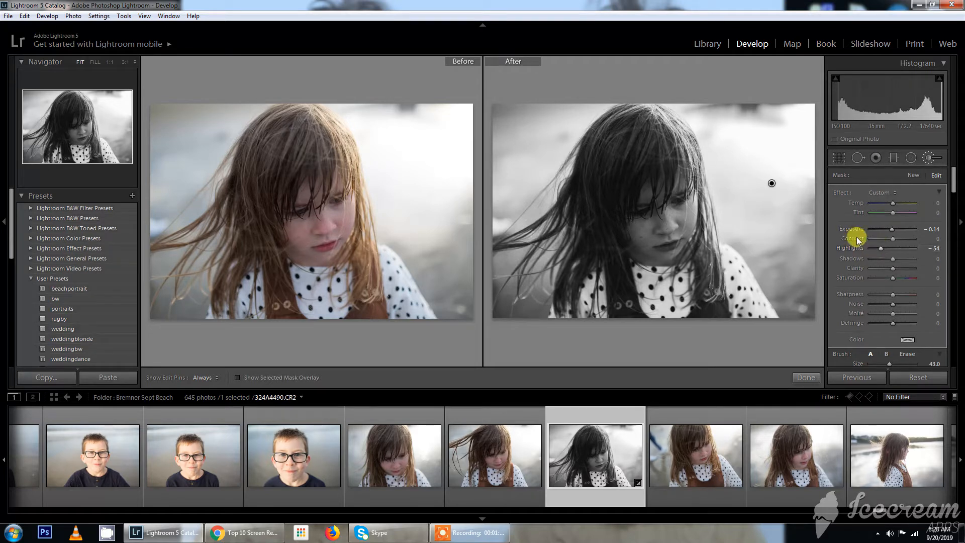
pyautogui.click(805, 377)
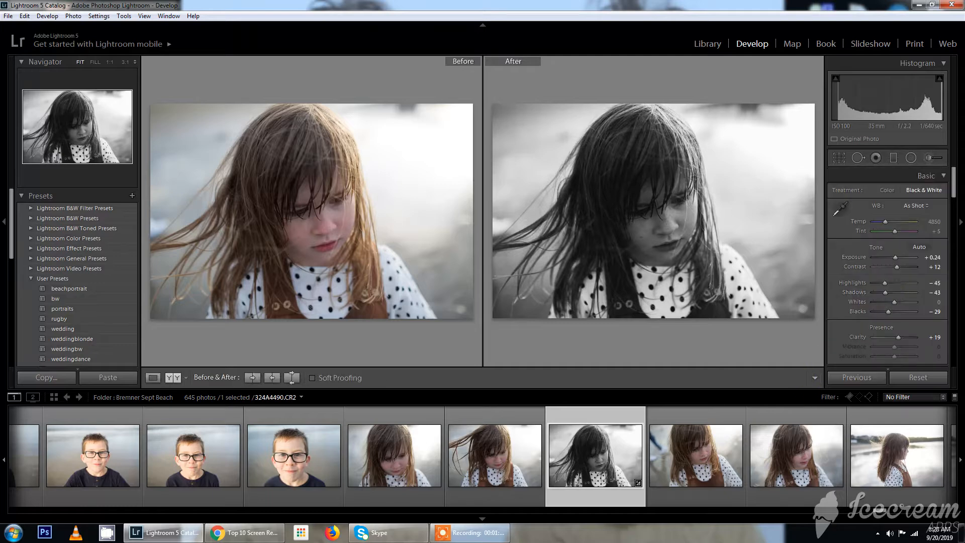
# - Brush a brightening mask onto the girl's face with Exposure 0.32, Contrast 3, Highlights 6, Clarity 8 and Sharpness 29
pyautogui.click(932, 157)
pyautogui.click(893, 193)
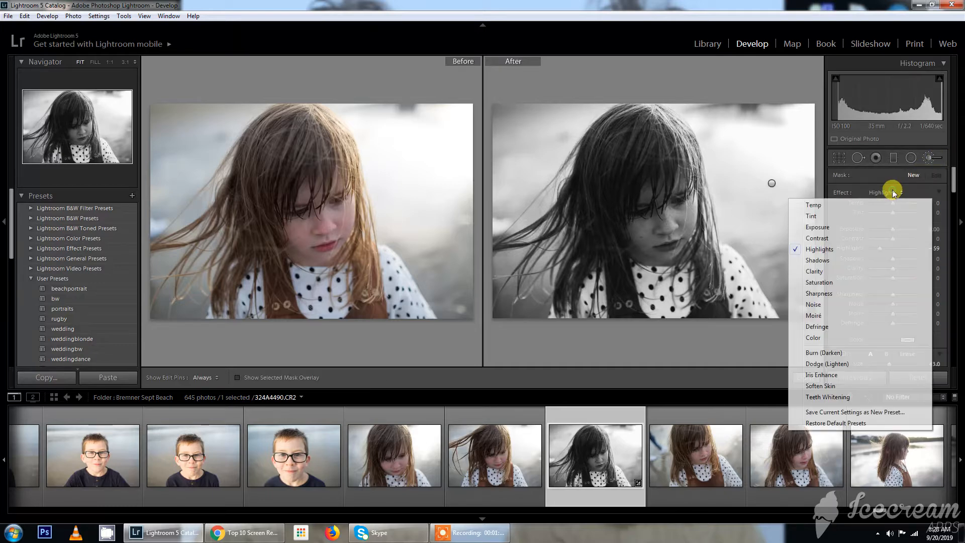
pyautogui.click(854, 225)
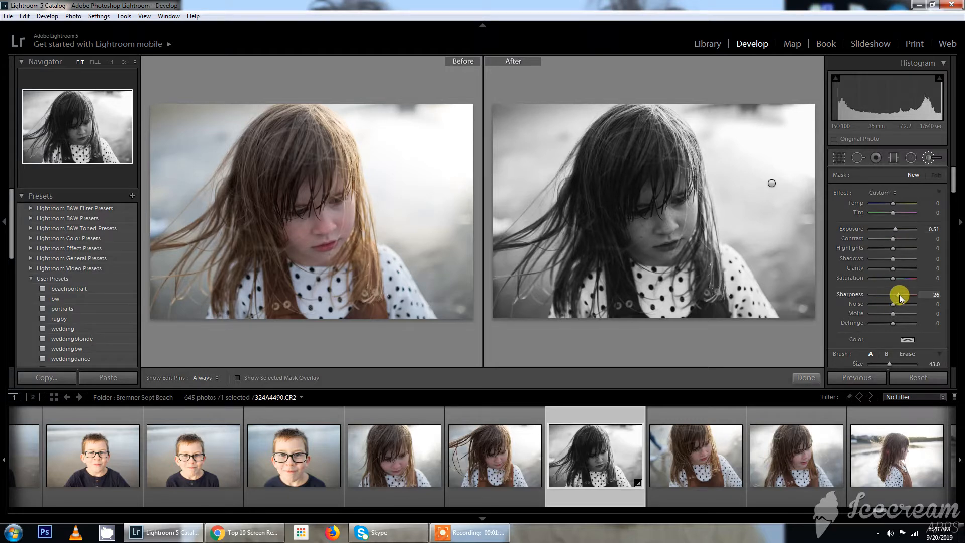
pyautogui.moveTo(899, 295); pyautogui.dragTo(893, 271)
pyautogui.moveTo(894, 248); pyautogui.dragTo(894, 248)
pyautogui.scroll(-3, 607, 168)
pyautogui.click(659, 219)
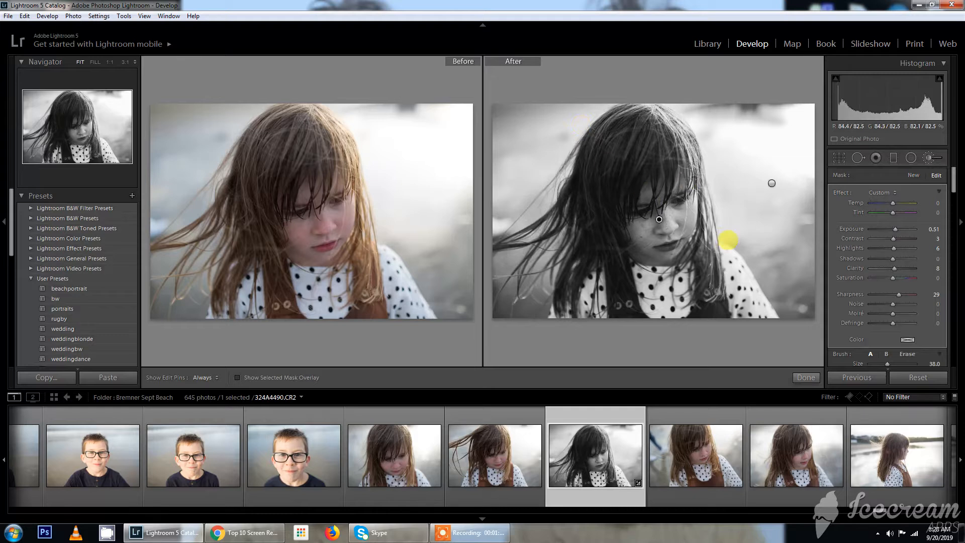
pyautogui.moveTo(897, 229); pyautogui.dragTo(896, 230)
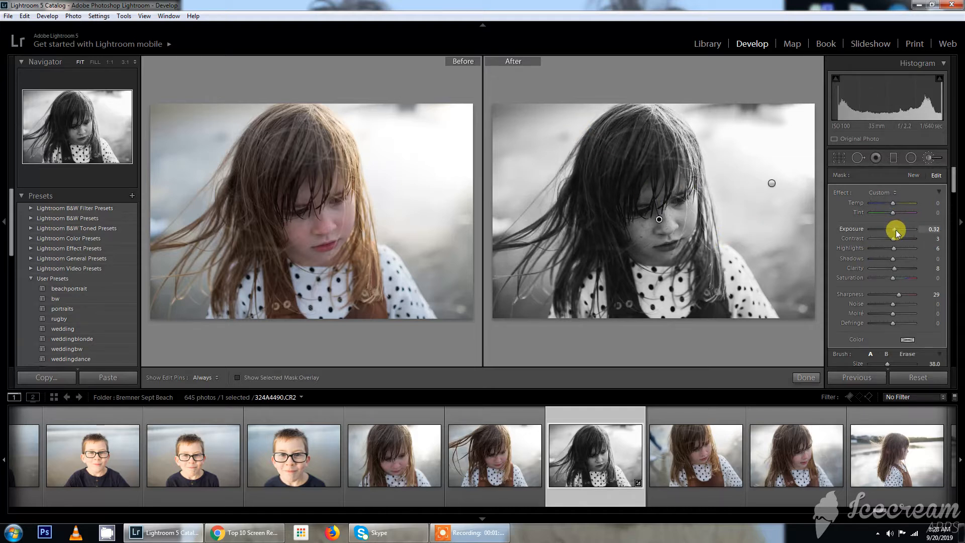
pyautogui.click(806, 378)
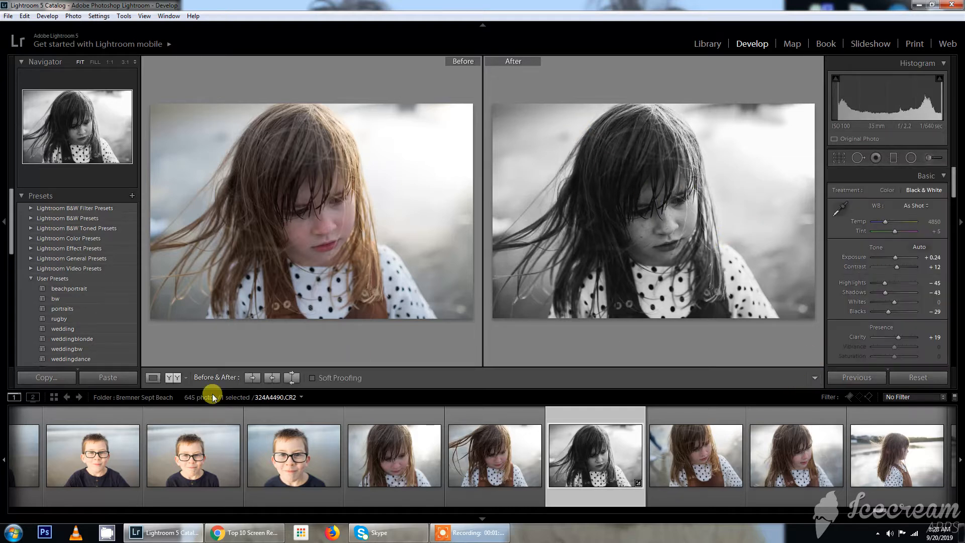
# - Show only the edited photo instead of the before/after comparison and set the overall Exposure to +0.12
pyautogui.click(153, 378)
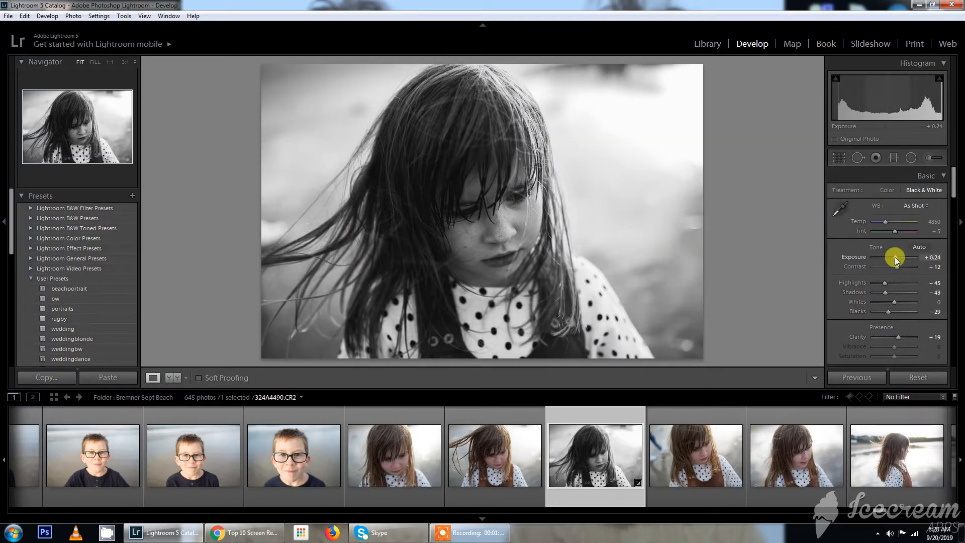
pyautogui.moveTo(895, 258); pyautogui.dragTo(895, 258)
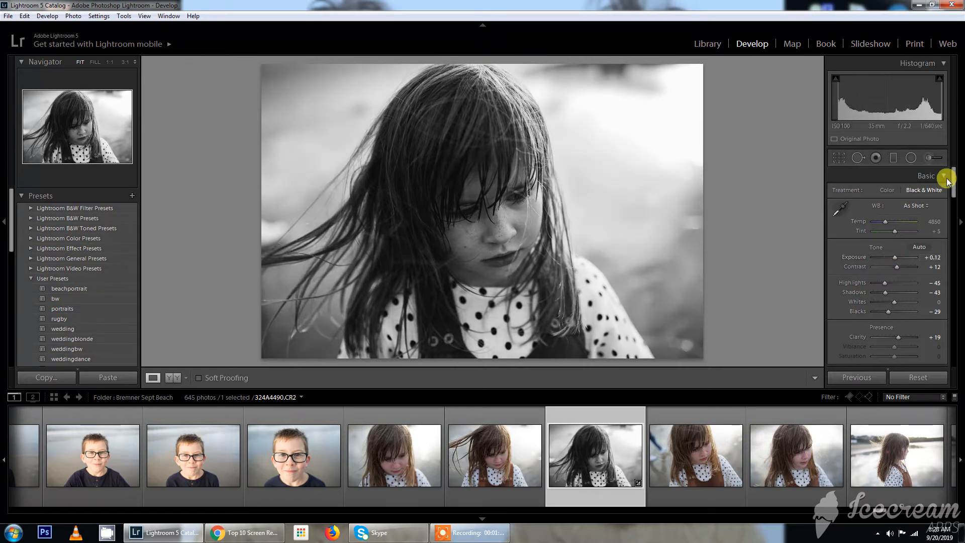
# - Paint a new size 5 adjustment brush mask around the girl's eyes with Clarity 24 and Exposure 0.32
pyautogui.click(933, 158)
pyautogui.click(888, 195)
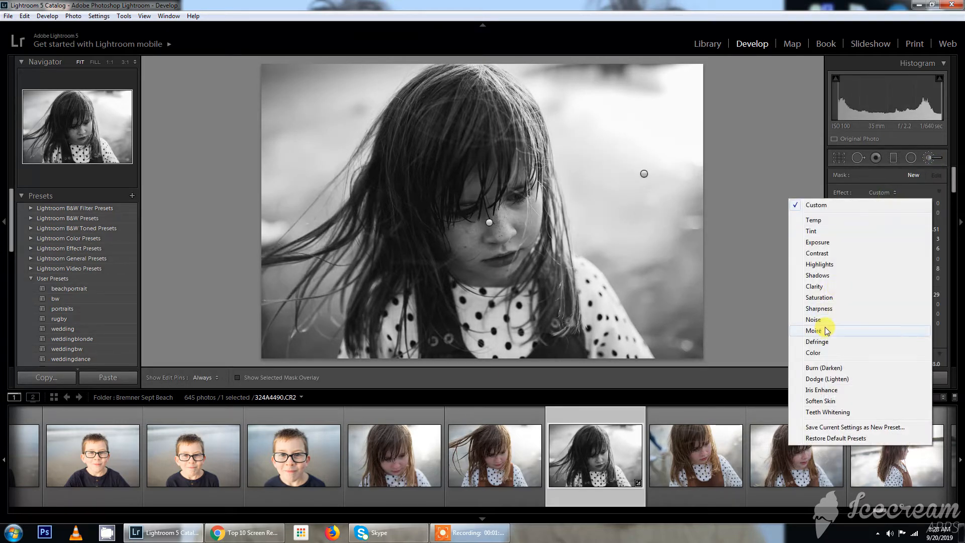
pyautogui.click(814, 286)
pyautogui.moveTo(851, 269); pyautogui.dragTo(896, 269)
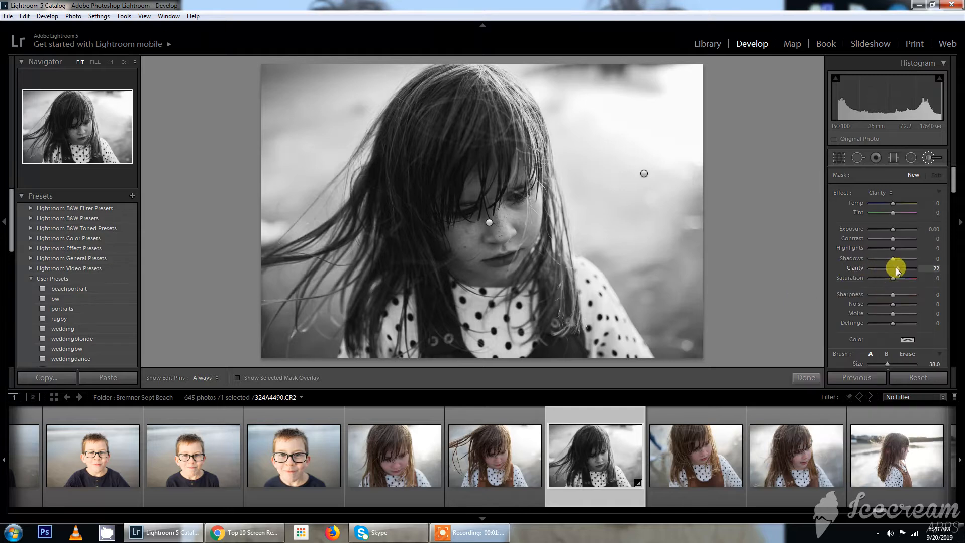
pyautogui.click(894, 229)
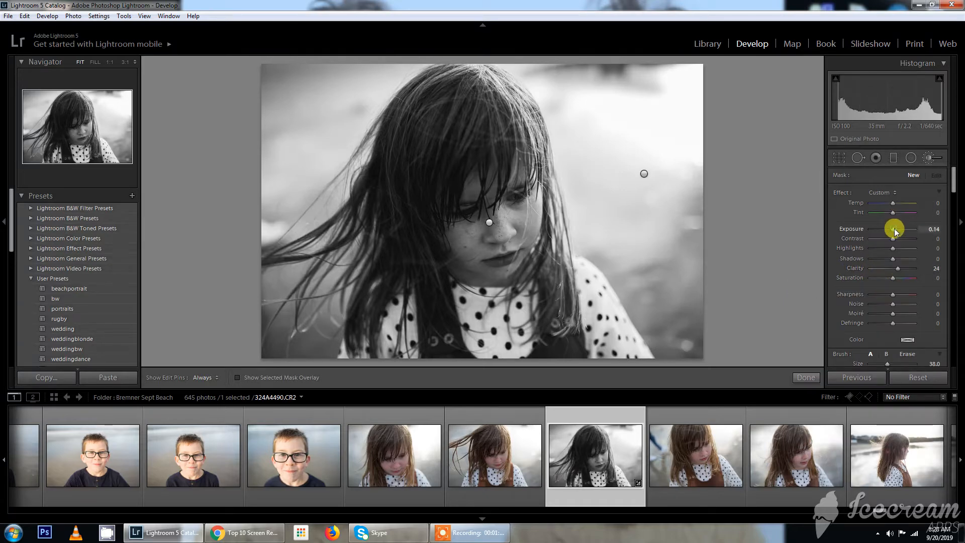
pyautogui.moveTo(894, 230); pyautogui.dragTo(896, 230)
pyautogui.scroll(-3, 453, 157)
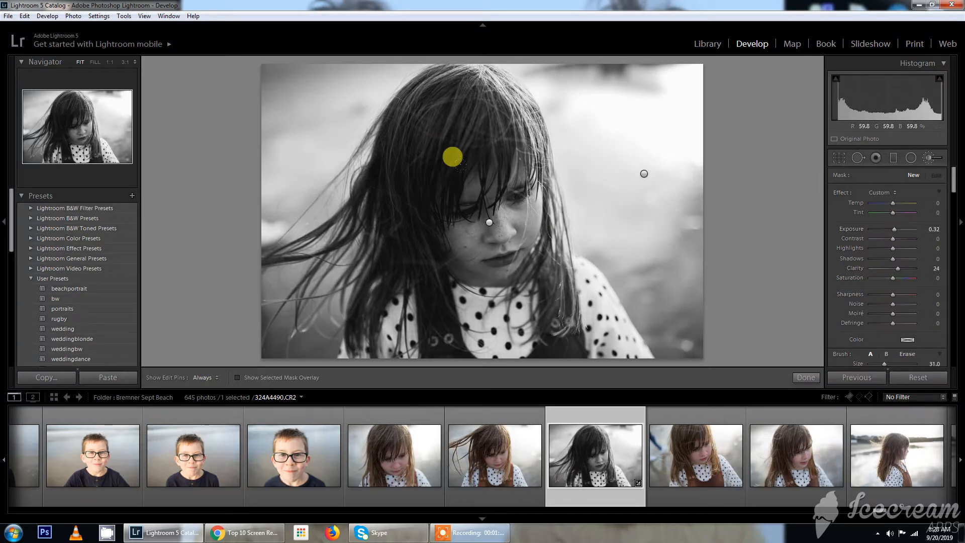
pyautogui.scroll(-3, 475, 179)
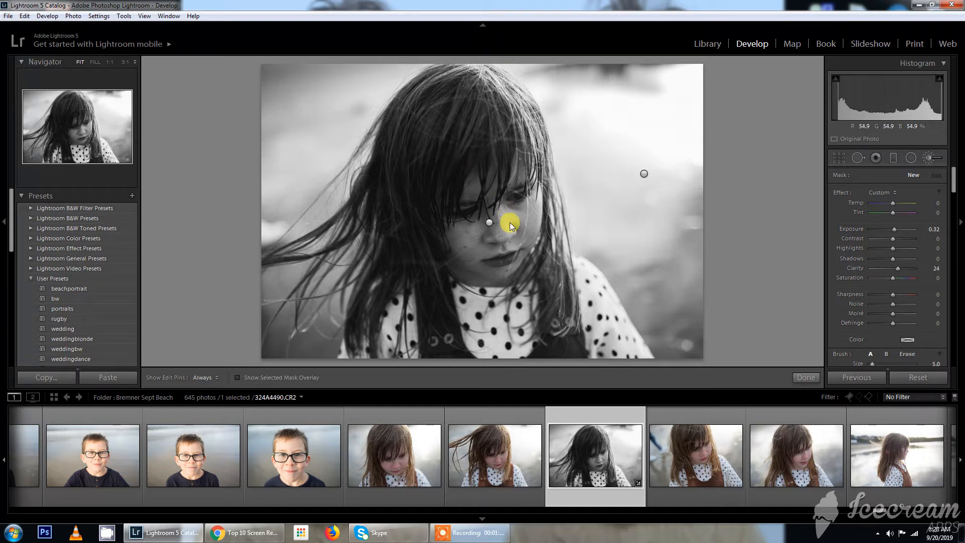
pyautogui.press('h')
pyautogui.moveTo(472, 227)
pyautogui.mouseDown()
pyautogui.moveTo(509, 213)
pyautogui.moveTo(523, 218)
pyautogui.moveTo(467, 218)
pyautogui.mouseUp()
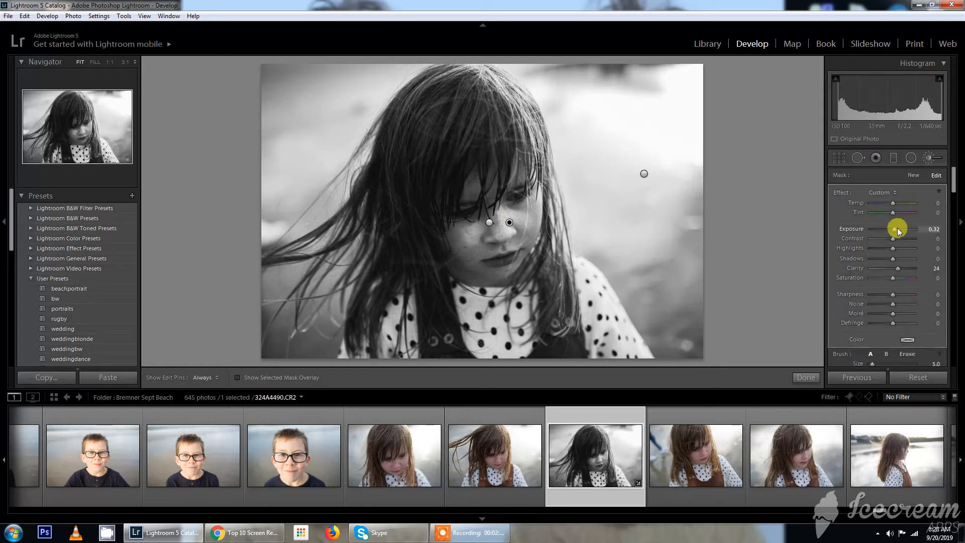
# - Refine the eye mask to Exposure 0, Highlights -52, Contrast 24 and Clarity 15, and finish the brush adjustment
pyautogui.click(931, 229)
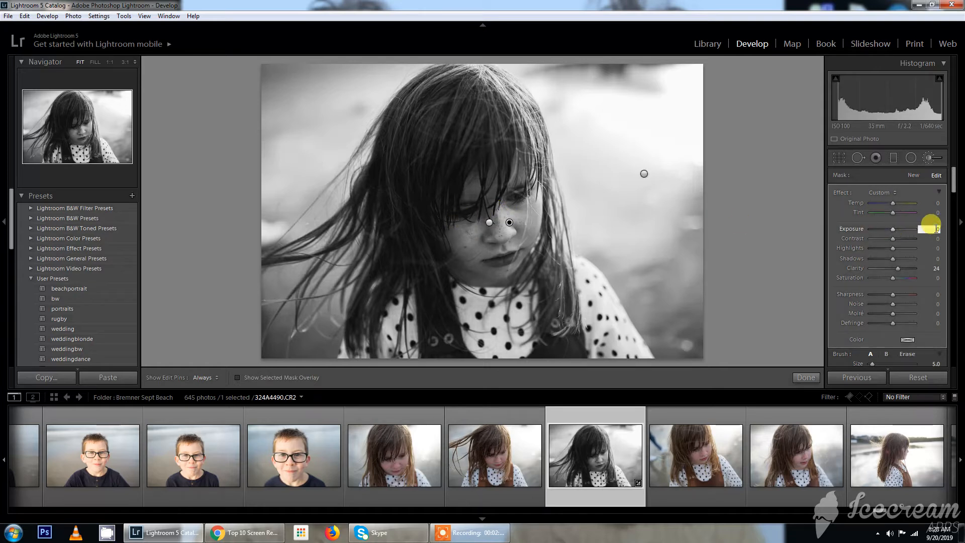
pyautogui.click(882, 248)
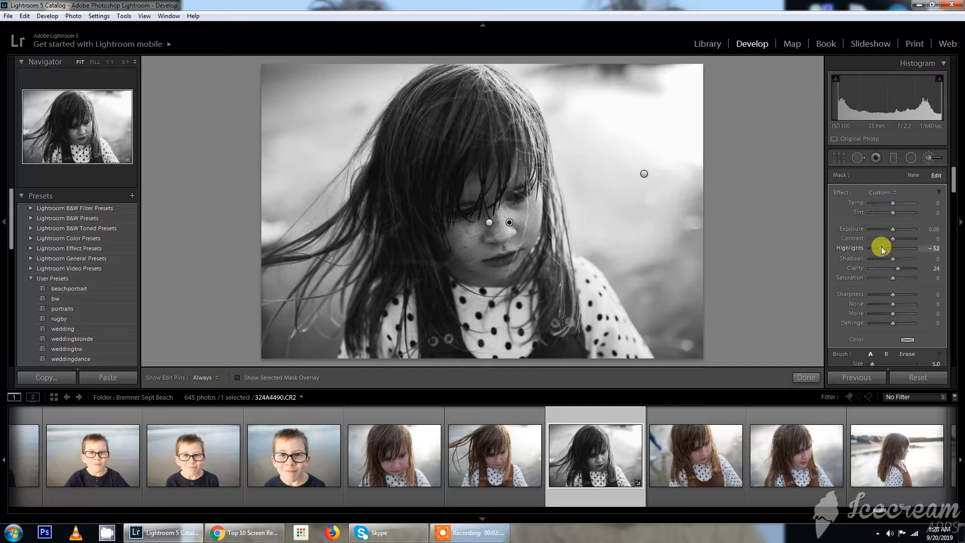
pyautogui.moveTo(891, 239); pyautogui.dragTo(896, 240)
pyautogui.click(899, 269)
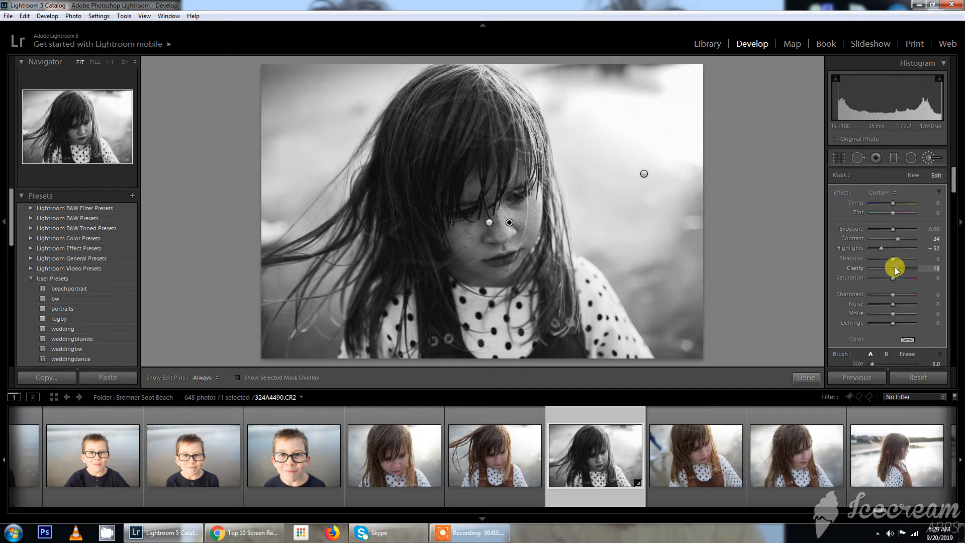
pyautogui.click(800, 378)
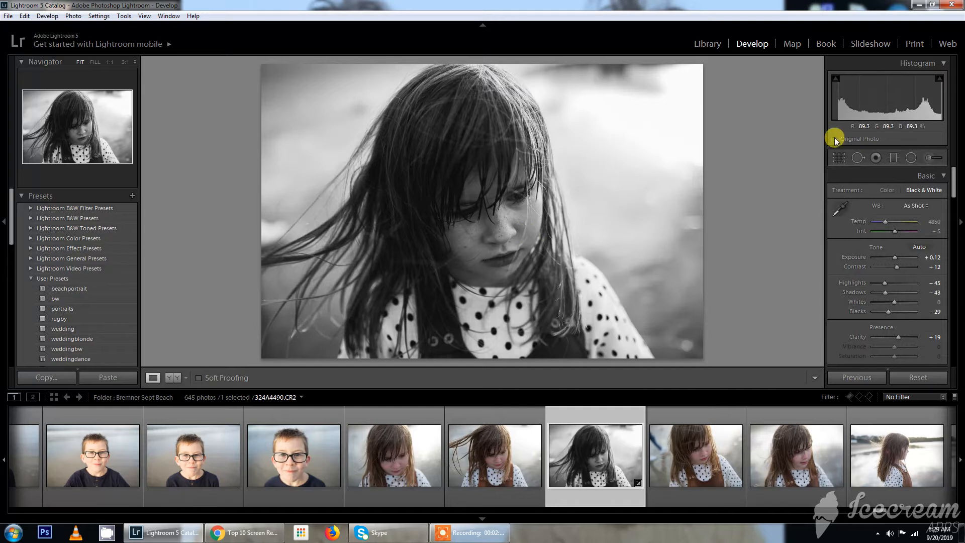
# - Heal the small blemishes on the girl's cheek, chin and beside her nose with Spot Removal at opacity 100, and finish the tool
pyautogui.click(857, 158)
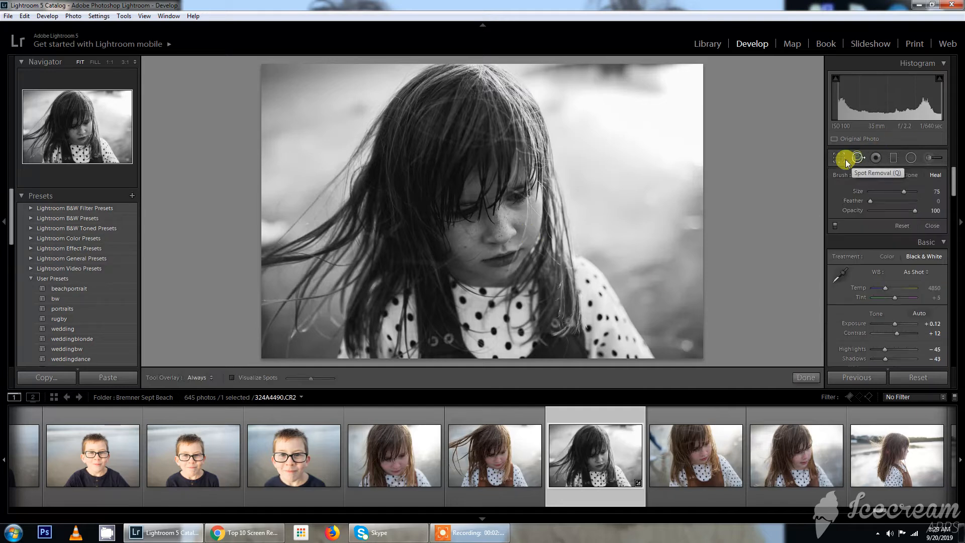
pyautogui.click(465, 248)
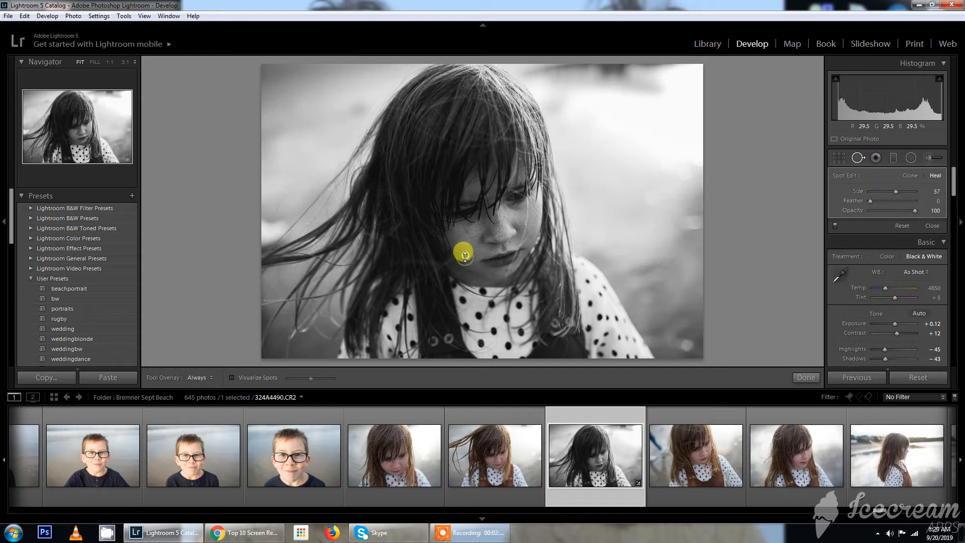
pyautogui.moveTo(465, 256); pyautogui.dragTo(471, 250)
pyautogui.click(506, 270)
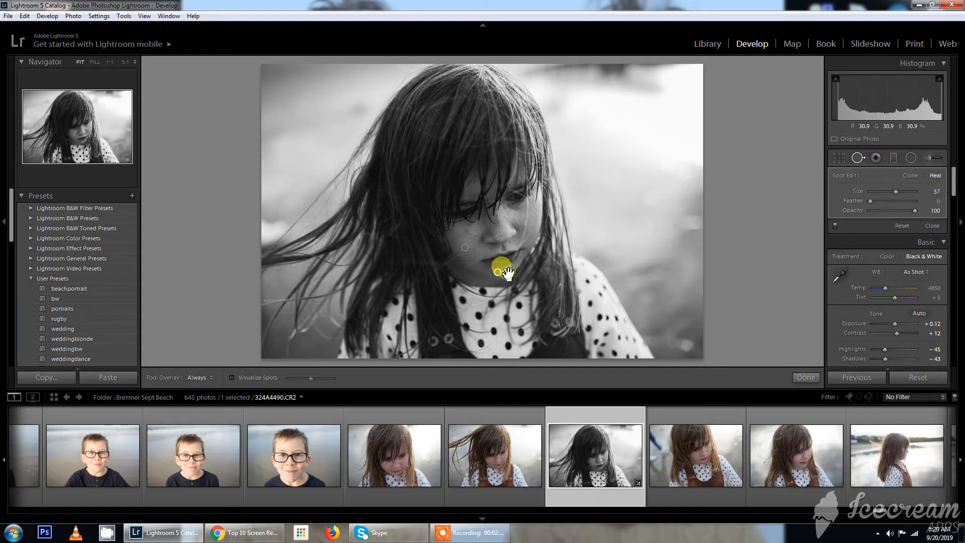
pyautogui.click(510, 242)
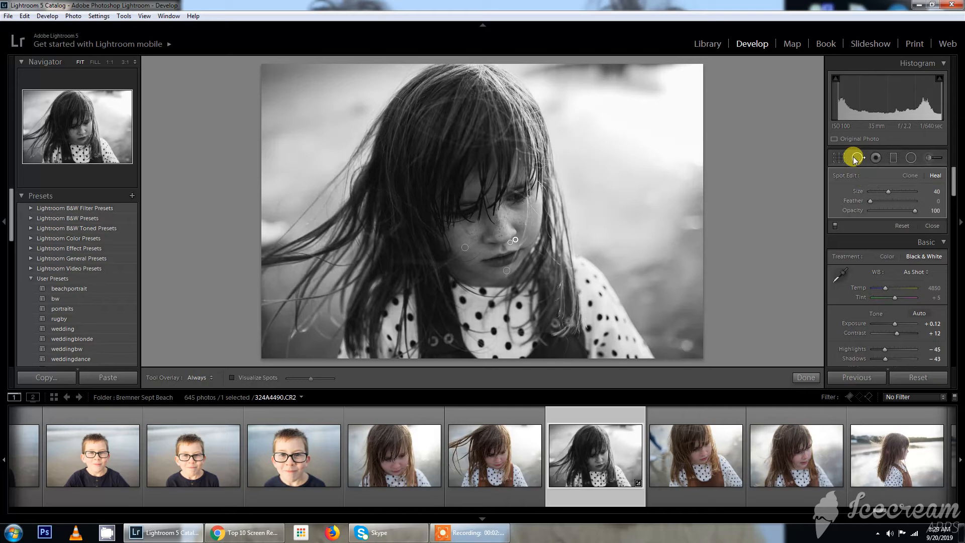
pyautogui.click(806, 377)
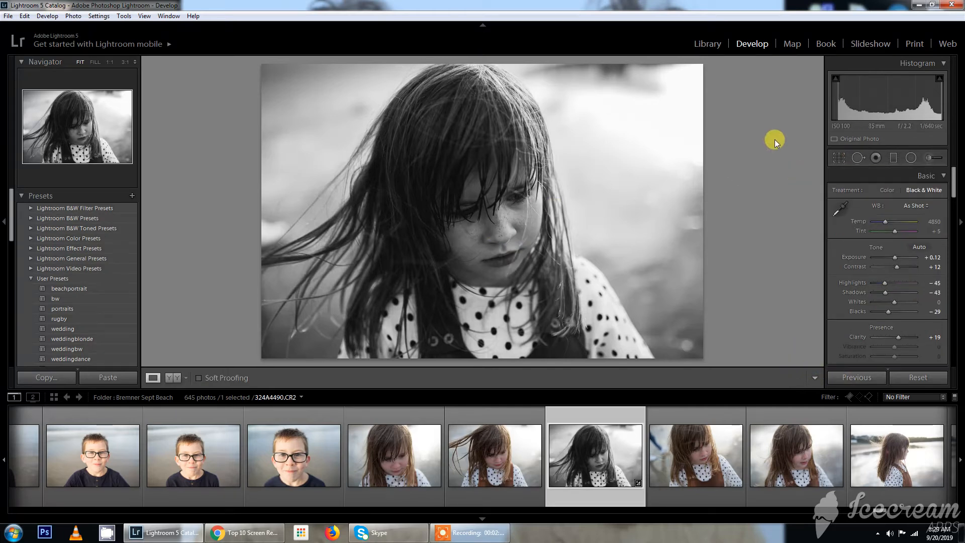
# - Paint a new size 11 Exposure brush mask over the girl's fringe, reduce its Exposure to about 0.23, and finish the brush adjustment
pyautogui.click(933, 157)
pyautogui.click(892, 193)
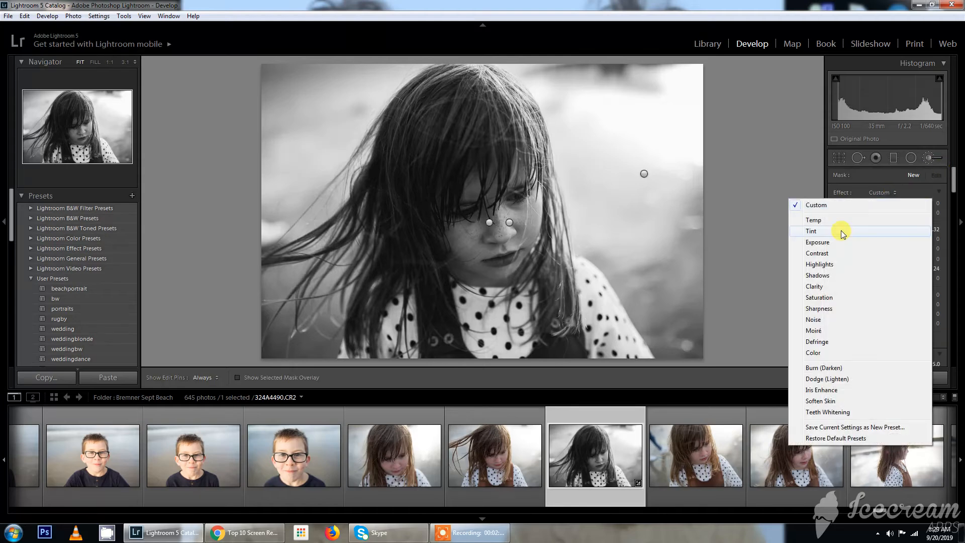
pyautogui.click(837, 236)
pyautogui.click(878, 194)
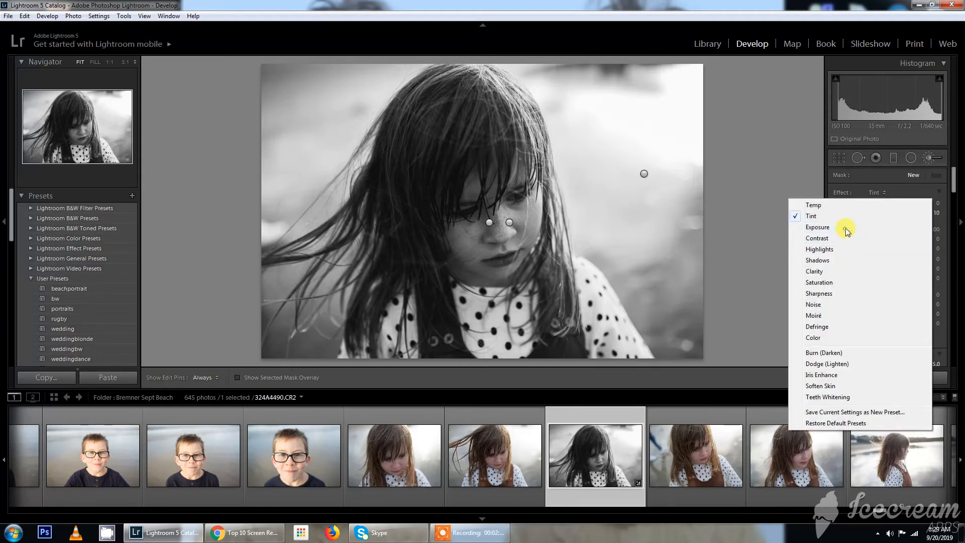
pyautogui.click(846, 233)
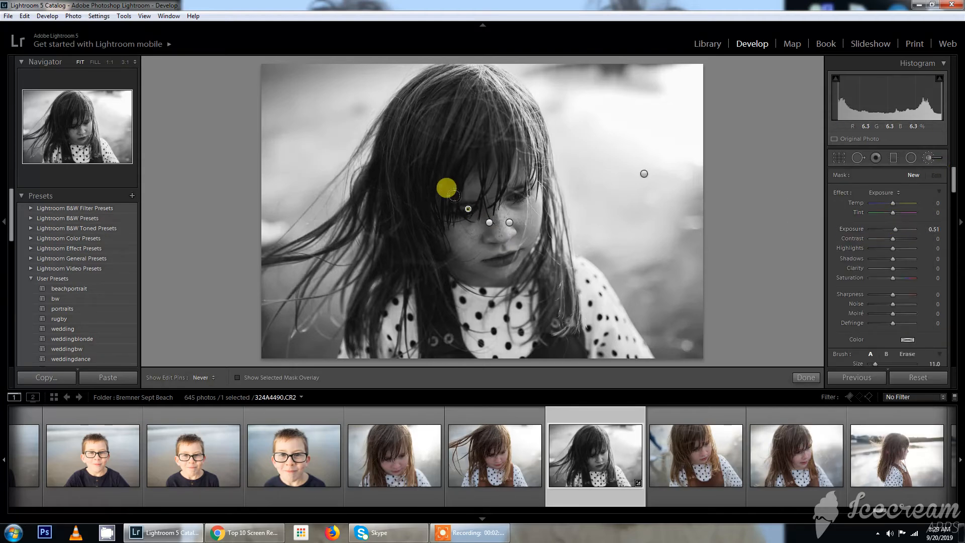
pyautogui.moveTo(494, 185)
pyautogui.mouseDown()
pyautogui.moveTo(515, 203)
pyautogui.moveTo(510, 170)
pyautogui.mouseUp()
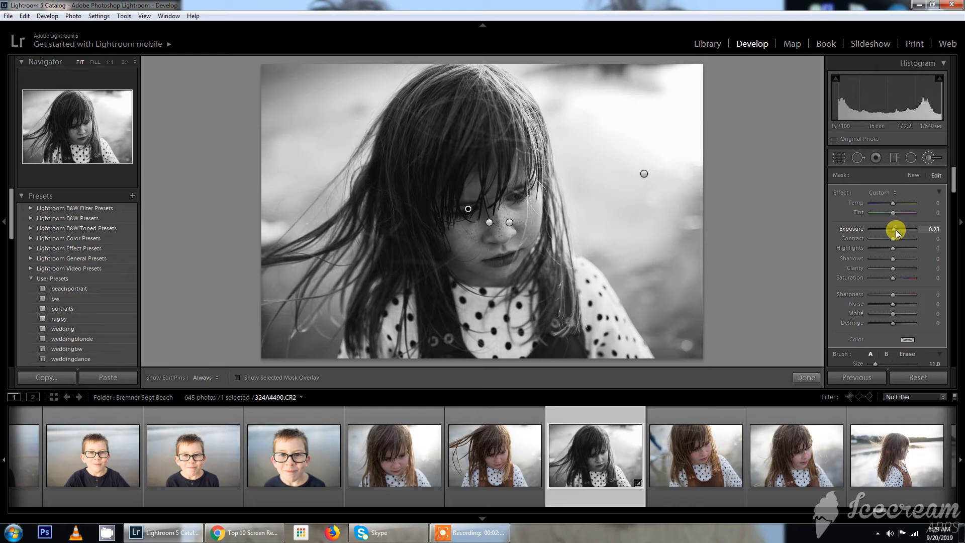
pyautogui.click(806, 376)
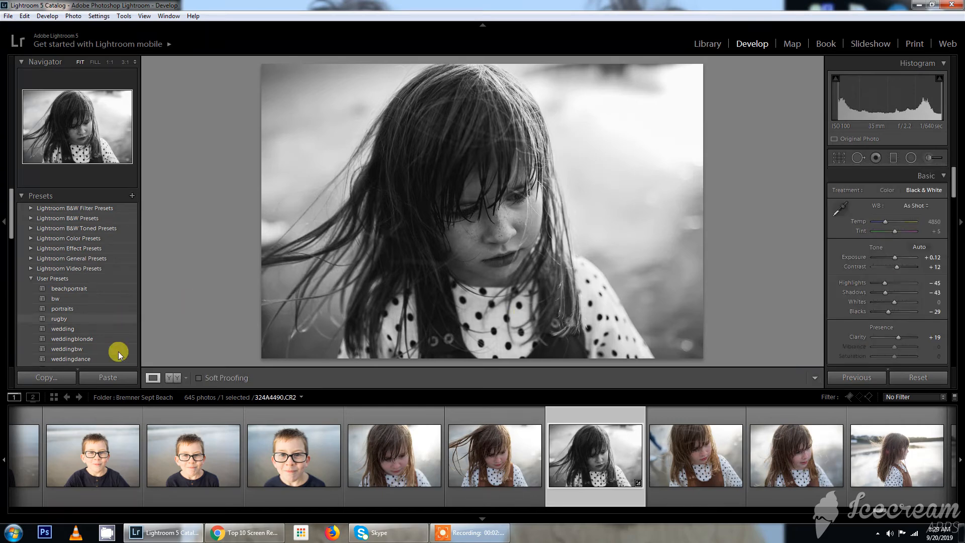
# - Show the before/after comparison and try lowering the overall Blacks to -40
pyautogui.click(173, 378)
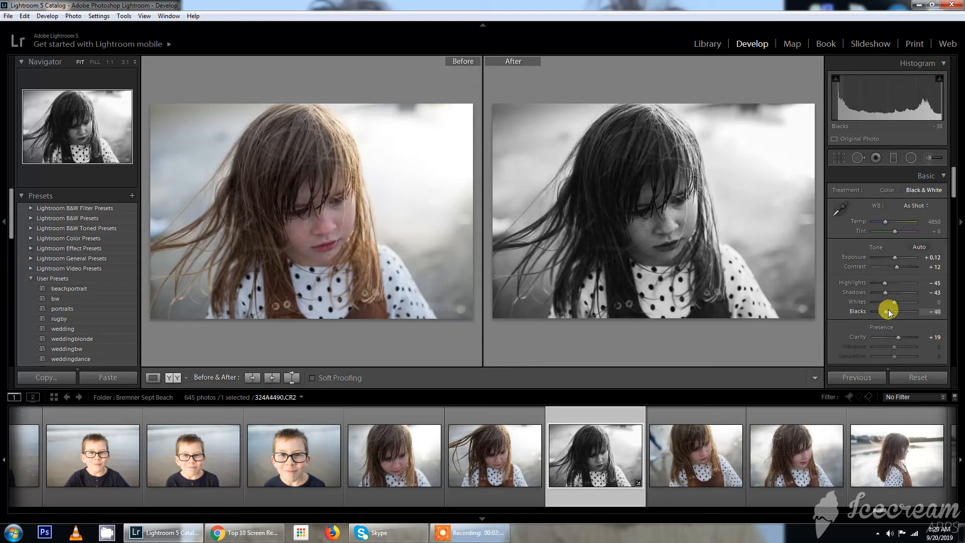
pyautogui.moveTo(887, 311); pyautogui.dragTo(891, 312)
# - Brush a new size 19 mask onto the girl's hair with Highlights -59 and Clarity 29, and finish the brush adjustment
pyautogui.click(936, 157)
pyautogui.click(883, 194)
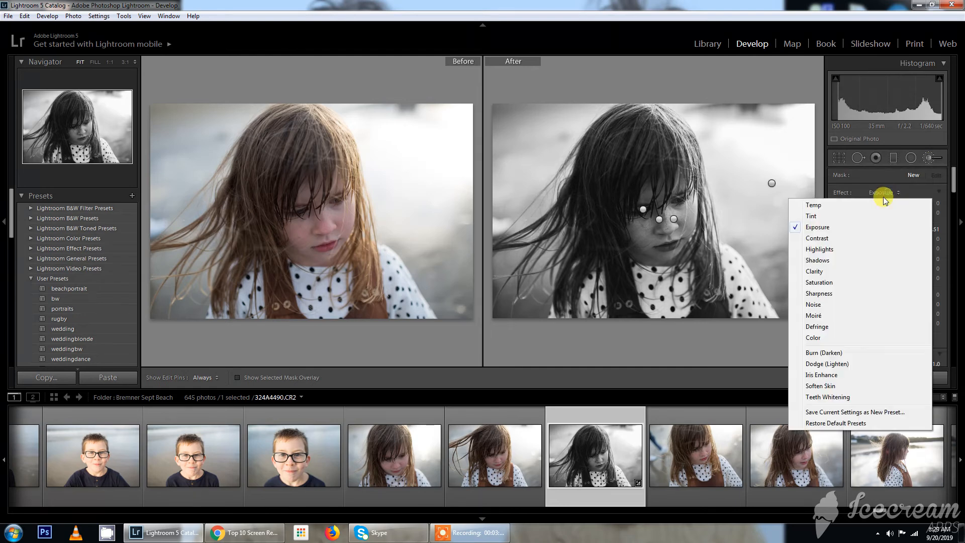
pyautogui.click(851, 249)
pyautogui.moveTo(614, 144)
pyautogui.mouseDown()
pyautogui.moveTo(651, 136)
pyautogui.moveTo(611, 122)
pyautogui.moveTo(586, 179)
pyautogui.moveTo(513, 227)
pyautogui.moveTo(567, 251)
pyautogui.moveTo(619, 301)
pyautogui.mouseUp()
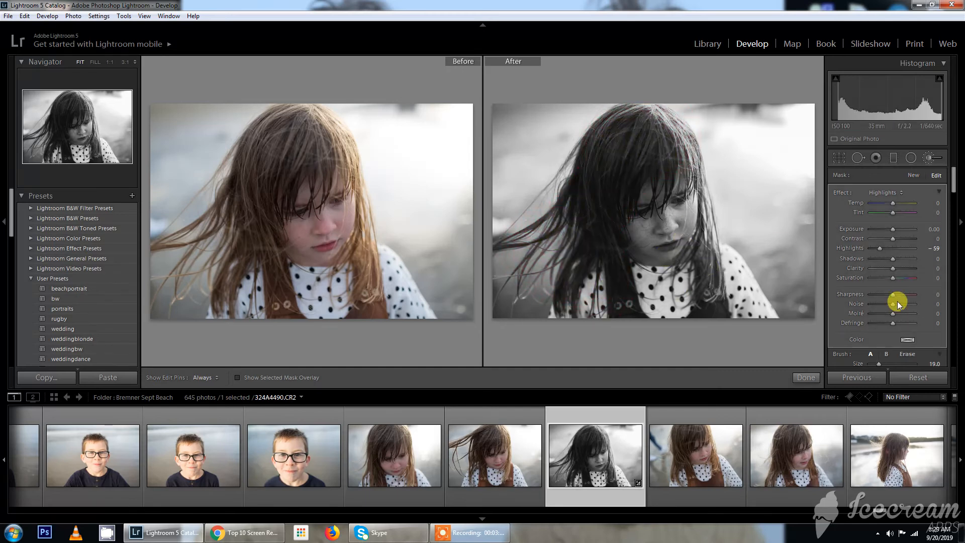
pyautogui.click(898, 268)
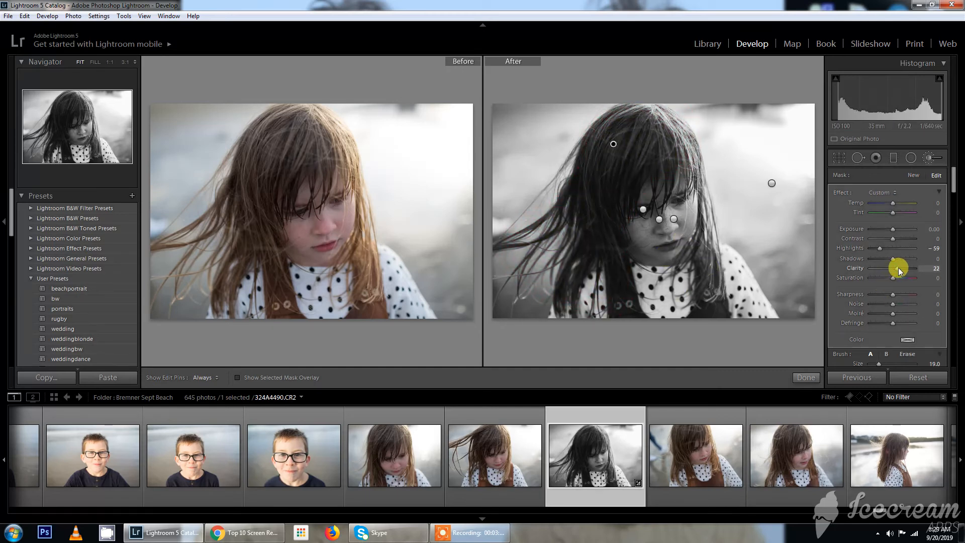
pyautogui.moveTo(909, 271); pyautogui.dragTo(900, 269)
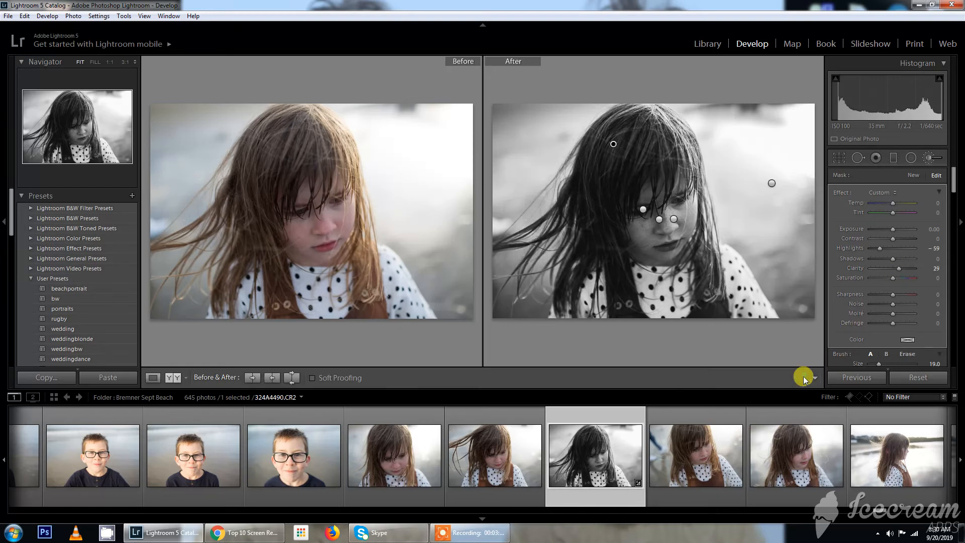
pyautogui.click(804, 377)
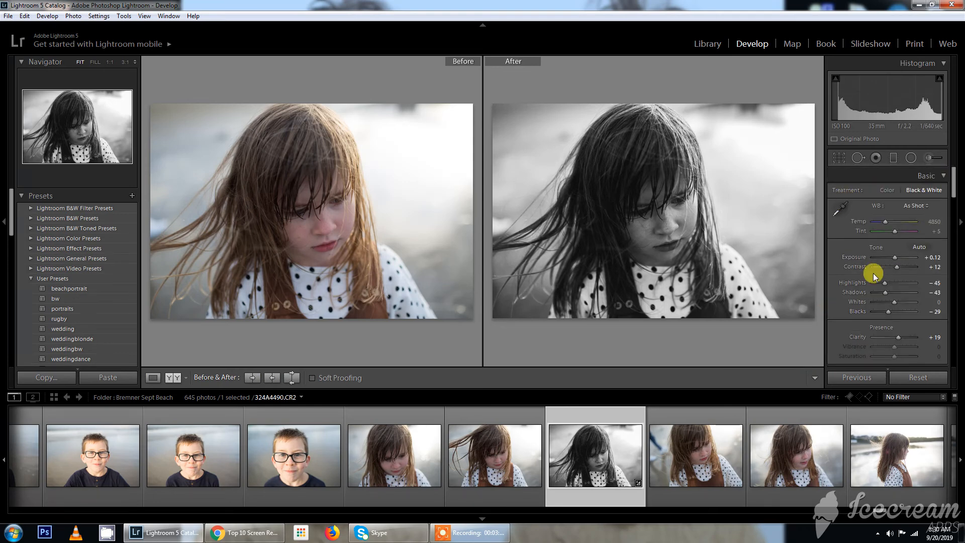
# - Set the overall Exposure to +0.24, then raise the tone curve's black point slightly and move its lower midtone point to 34.9 / 33.7 %
pyautogui.moveTo(896, 257); pyautogui.dragTo(897, 257)
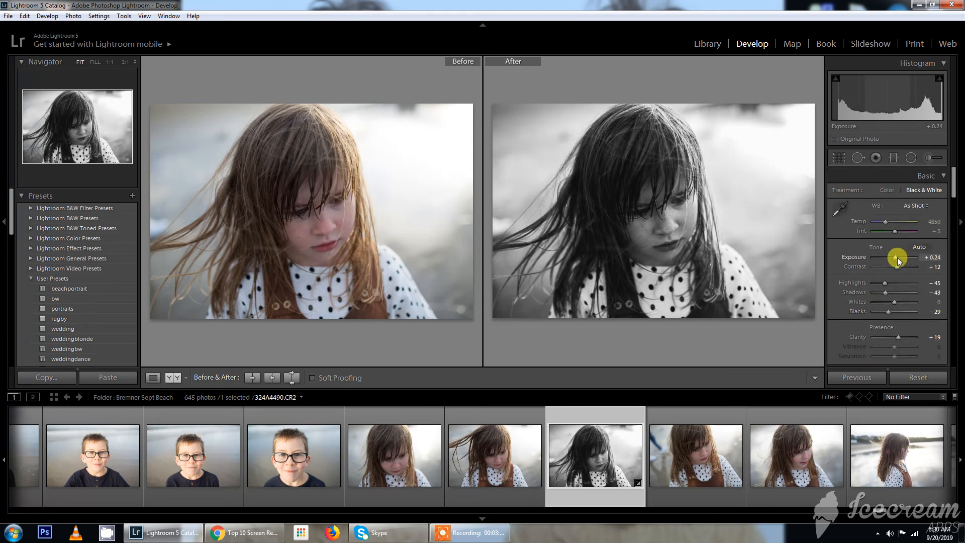
pyautogui.scroll(-3, 884, 307)
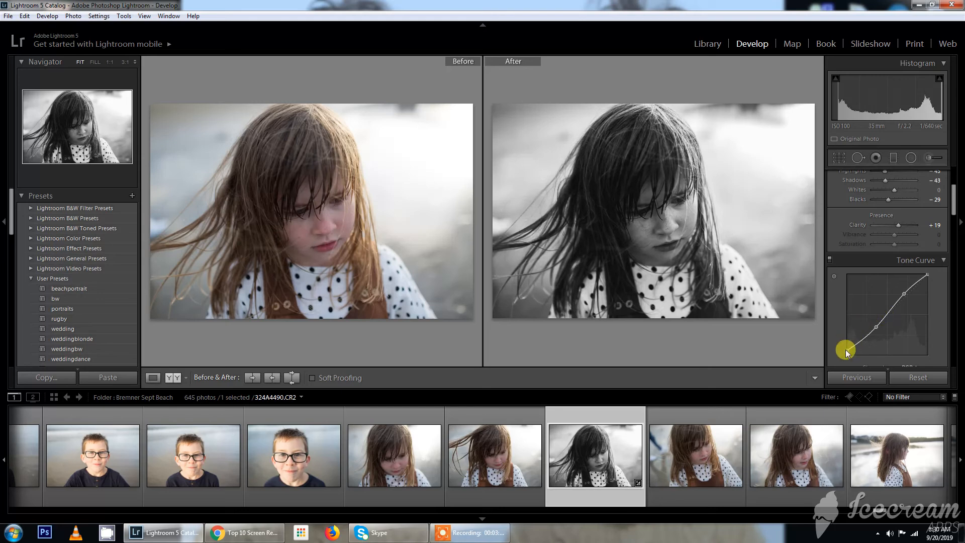
pyautogui.moveTo(847, 347); pyautogui.dragTo(847, 346)
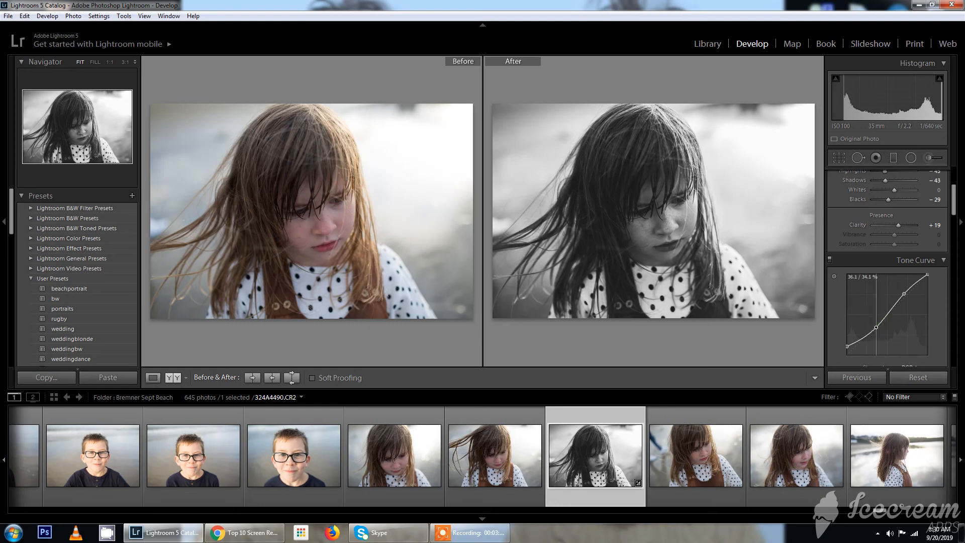
pyautogui.moveTo(876, 327); pyautogui.dragTo(874, 324)
pyautogui.moveTo(875, 325); pyautogui.dragTo(875, 327)
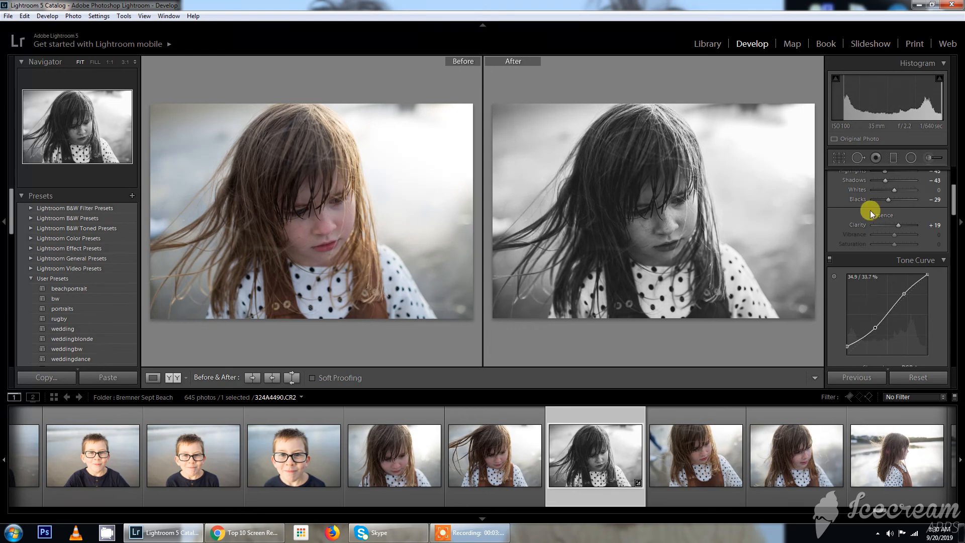
# - Show only the edited photo instead of the before/after comparison and bring the Detail sharpening settings into view
pyautogui.click(152, 378)
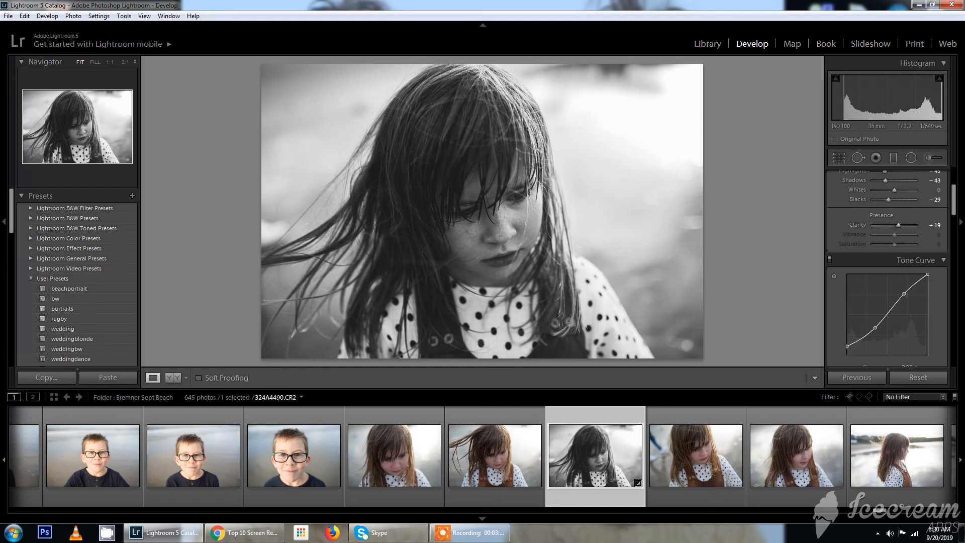
pyautogui.scroll(4, 879, 234)
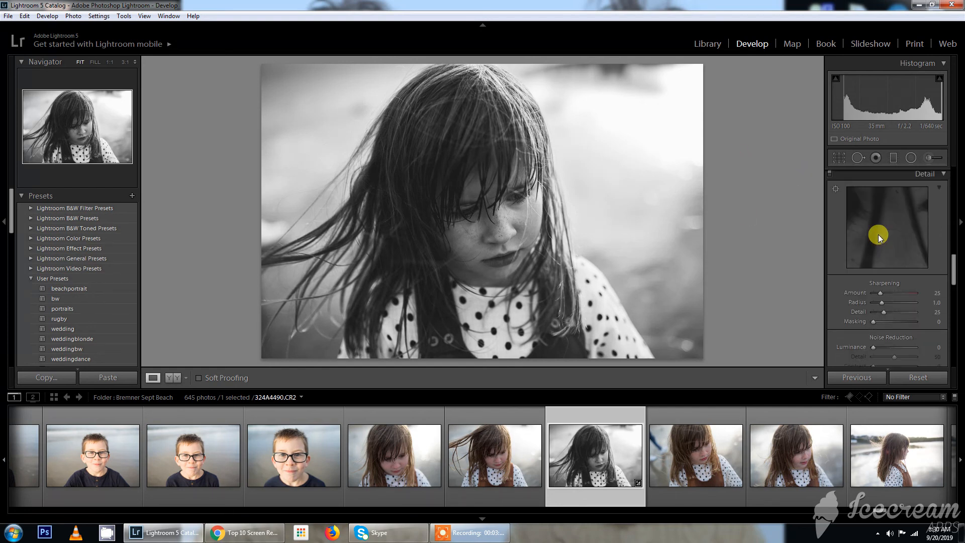